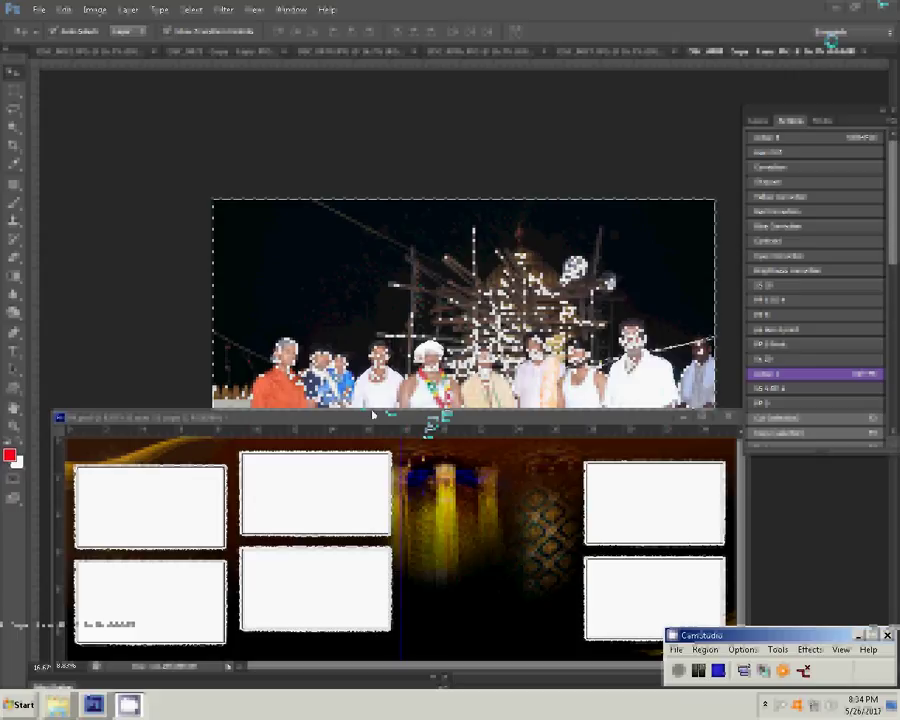
Move the album template window to the top and float it above the group photo
left_click_drag(372, 414, 416, 71)
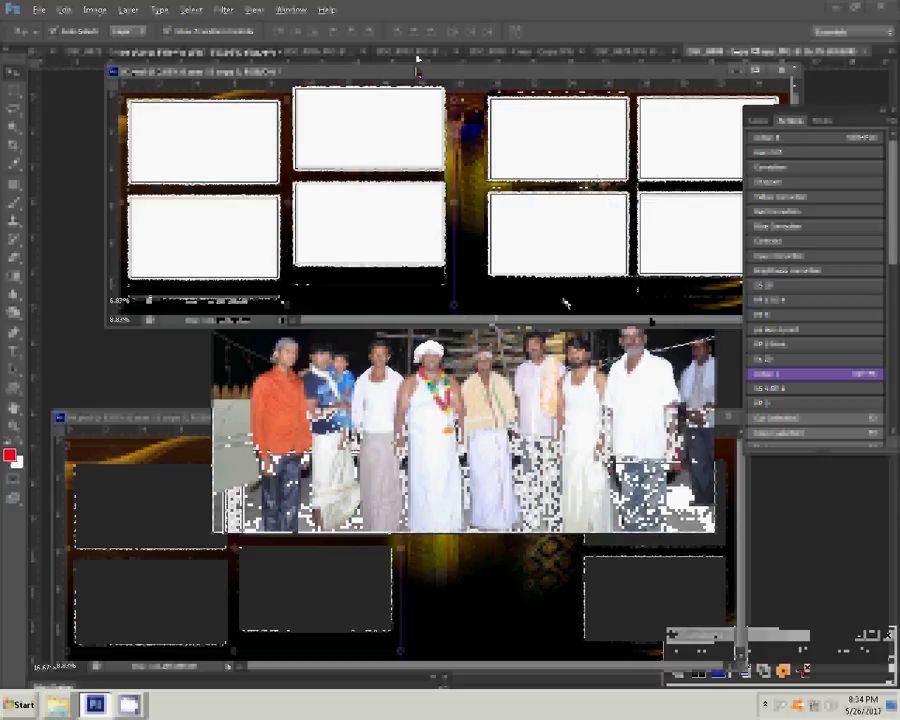
mouse_move(692, 63)
left_mouse_down()
mouse_move(670, 86)
mouse_move(632, 46)
left_mouse_up()
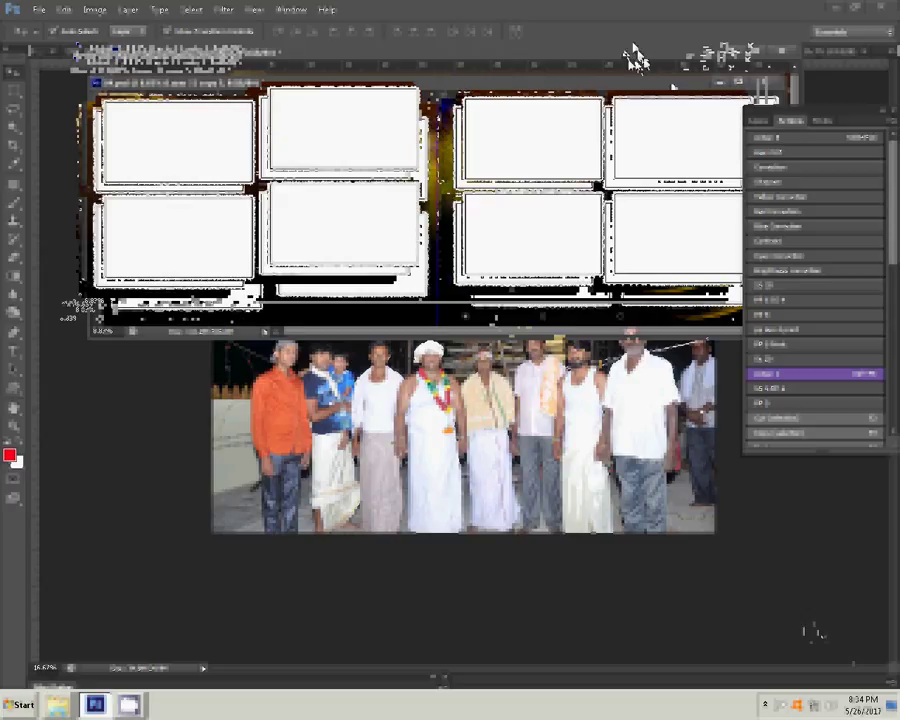
mouse_move(634, 58)
left_mouse_down()
mouse_move(598, 70)
mouse_move(651, 64)
left_mouse_up()
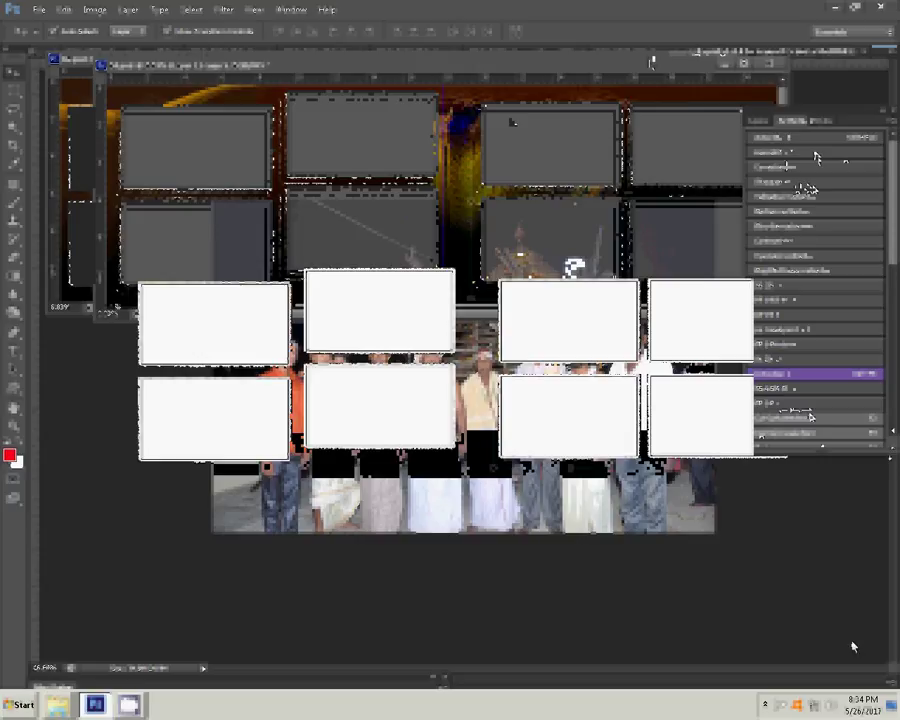
Dock the floating window back as a tab to show the group photo, then open the Layers panel menu
left_click(638, 57)
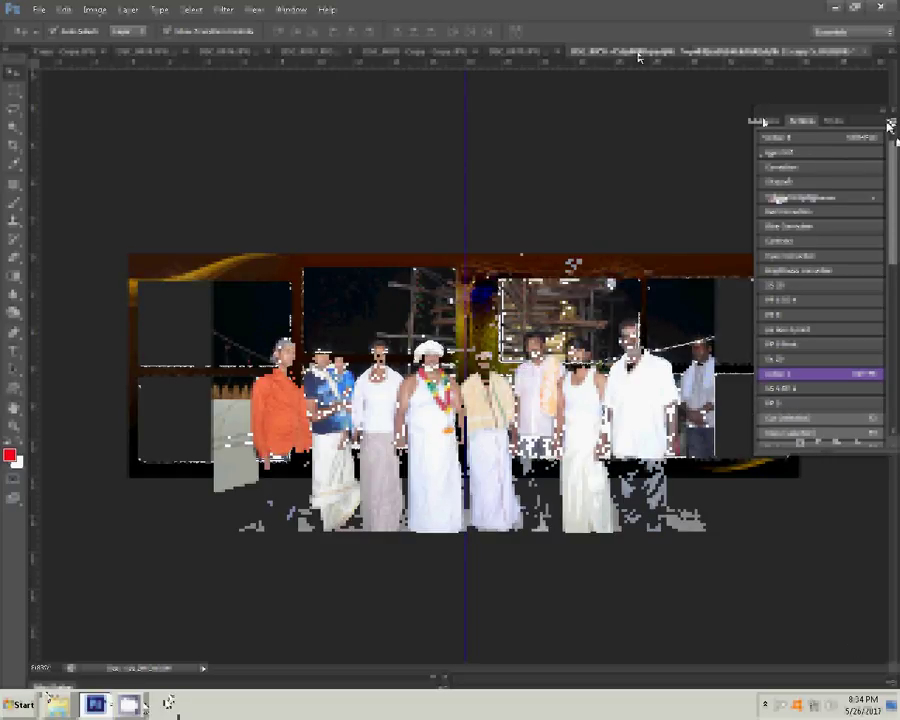
left_click(890, 124)
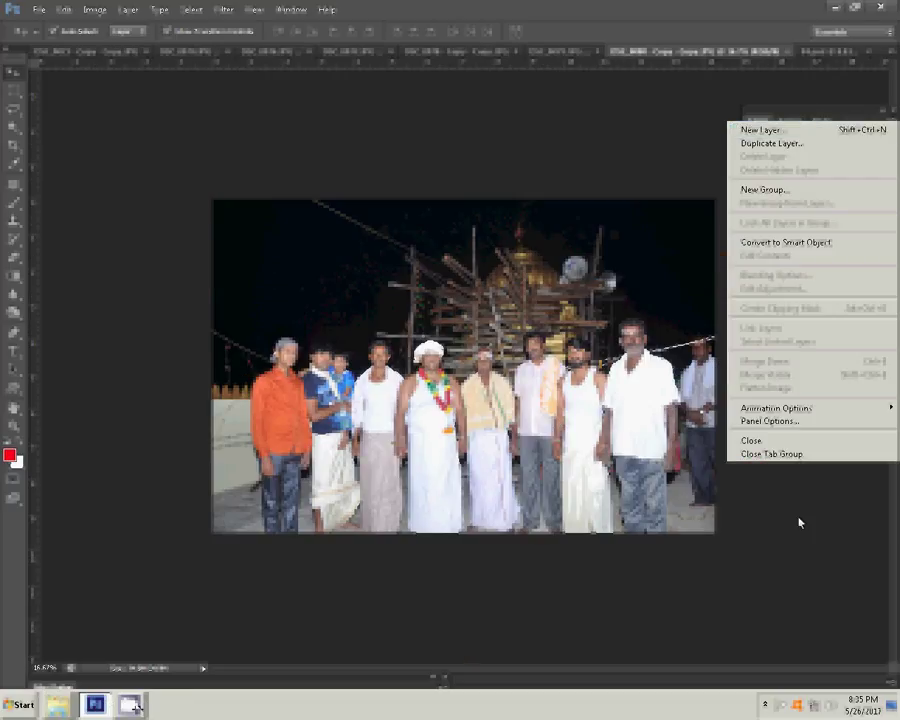
Cancel Layers Panel Options, resize the photo to 8 inches wide, and select all
left_click(768, 421)
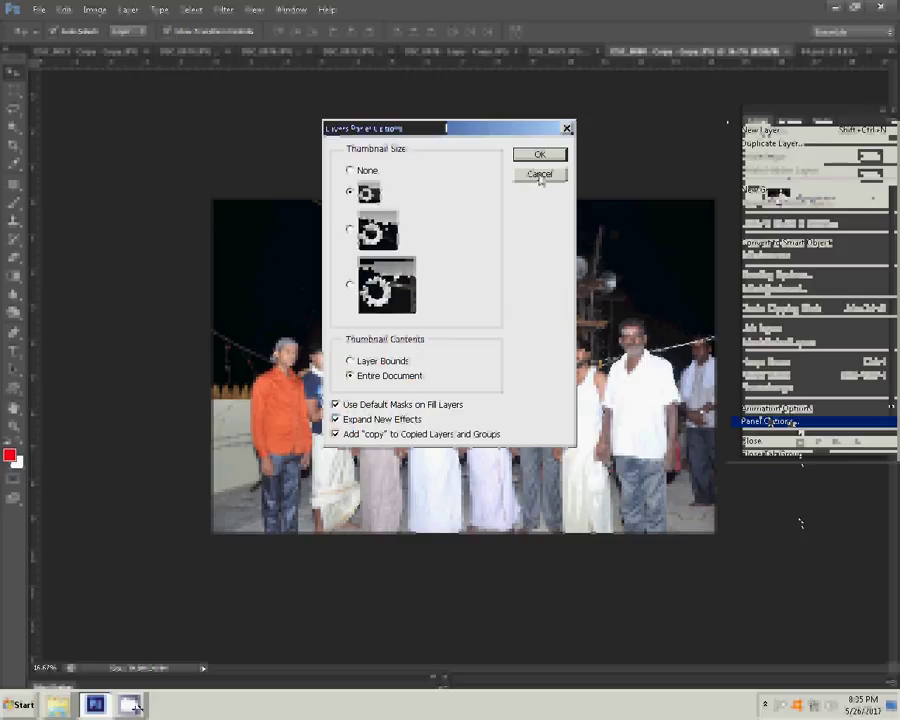
left_click(540, 176)
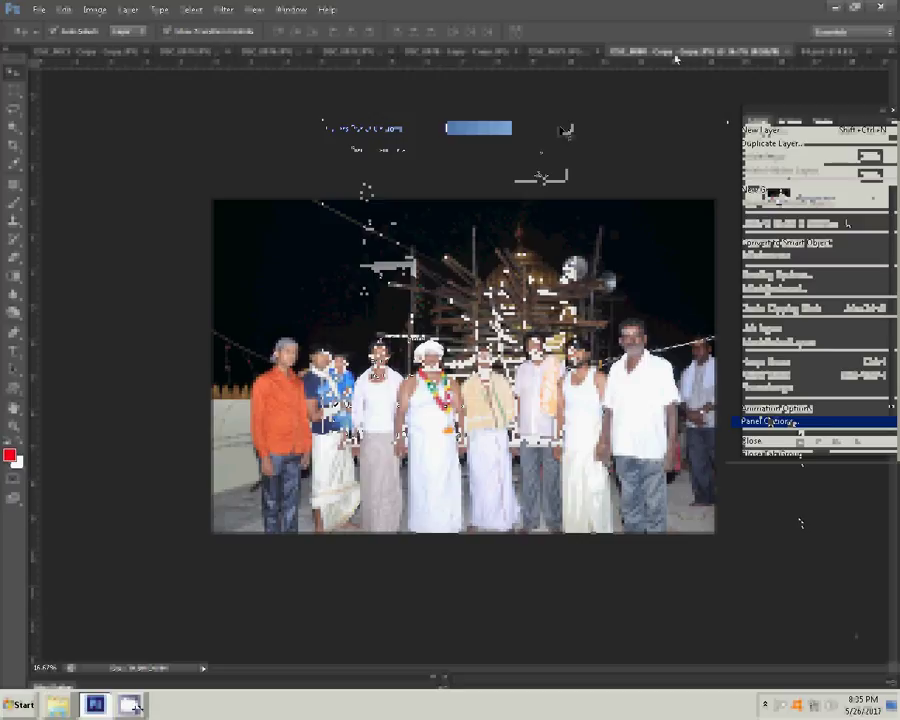
left_click(95, 10)
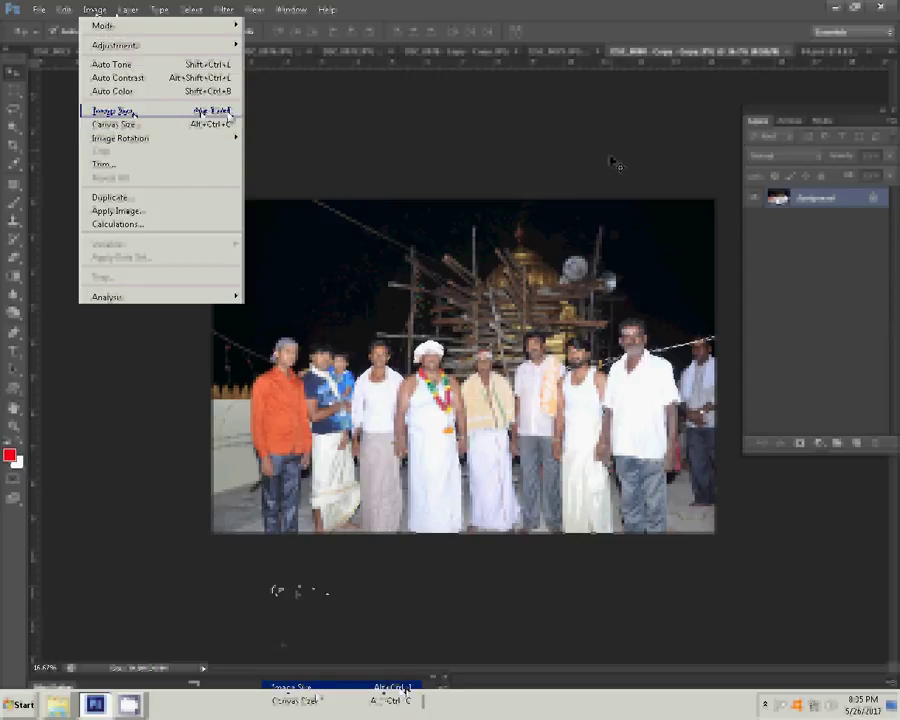
left_click(114, 110)
key("Tab")
key("Tab")
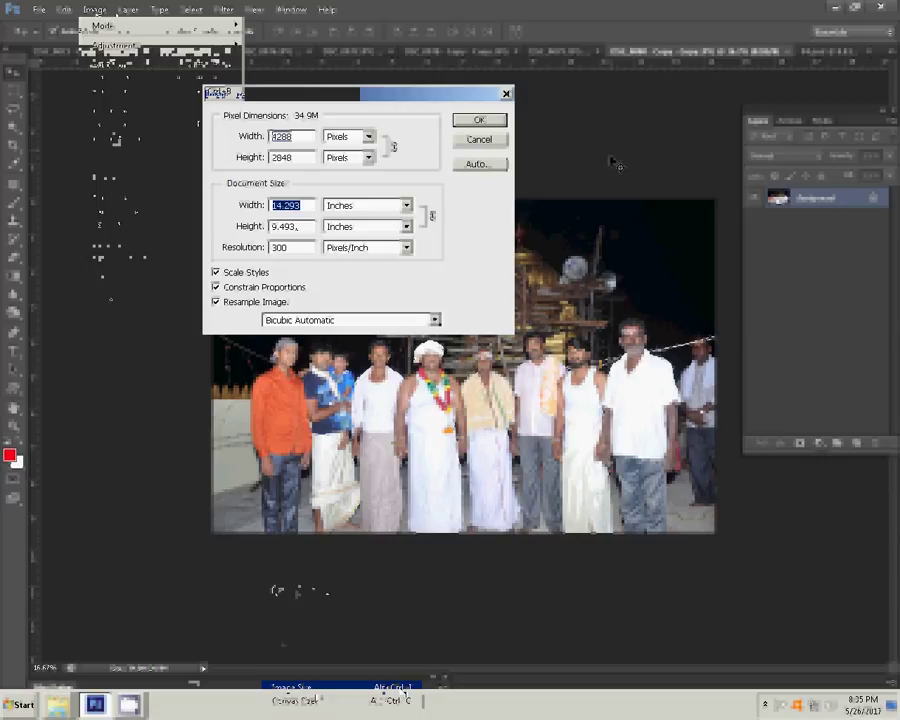
type("8")
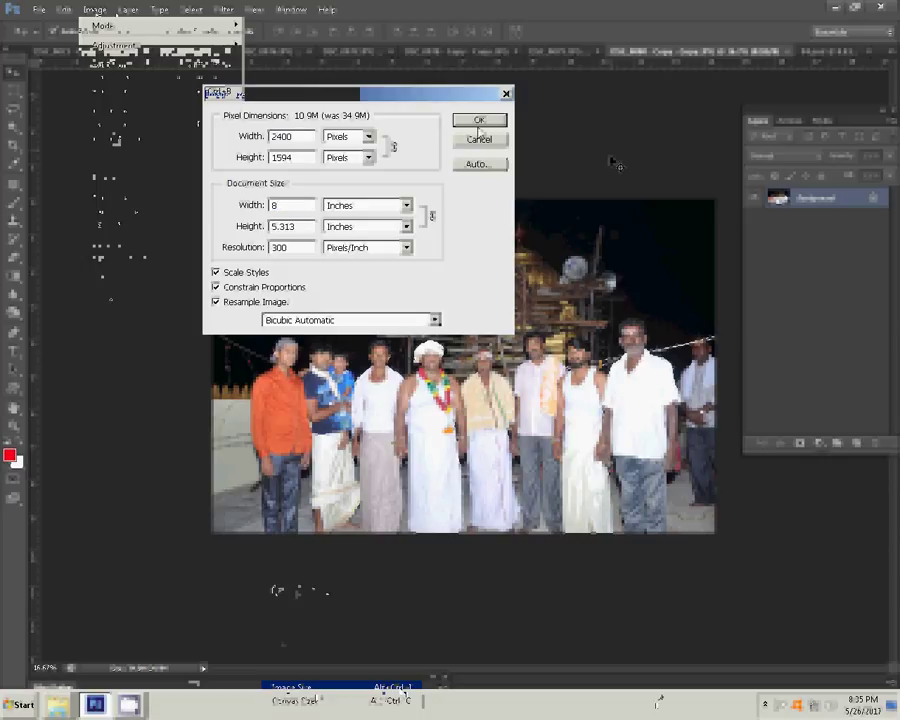
left_click(478, 122)
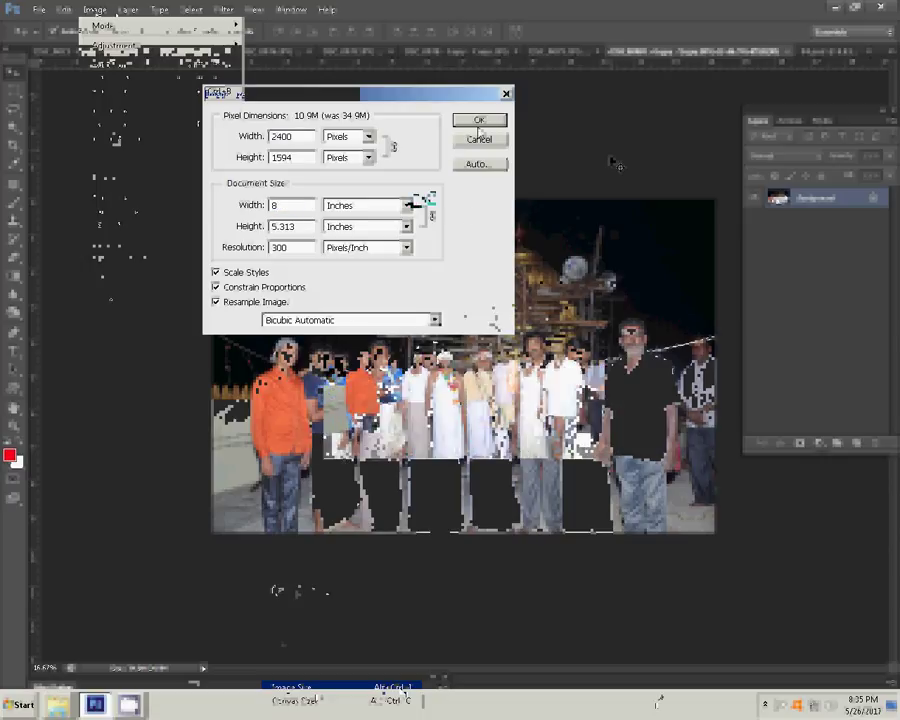
key("ctrl+a")
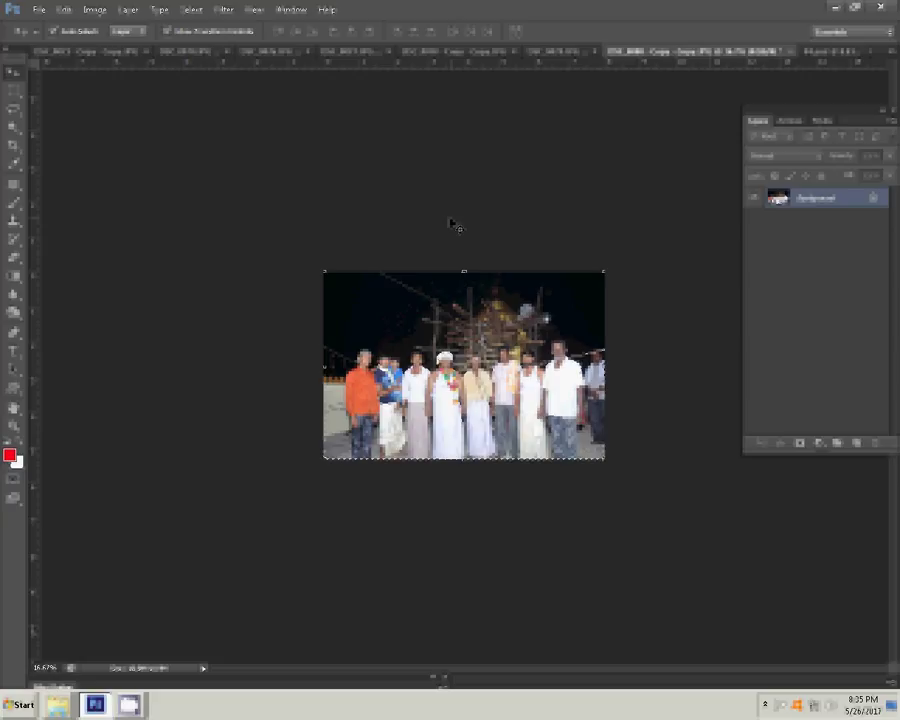
Cut the resized photo, close it without saving, and paste into the lower-right template frame
left_click(189, 10)
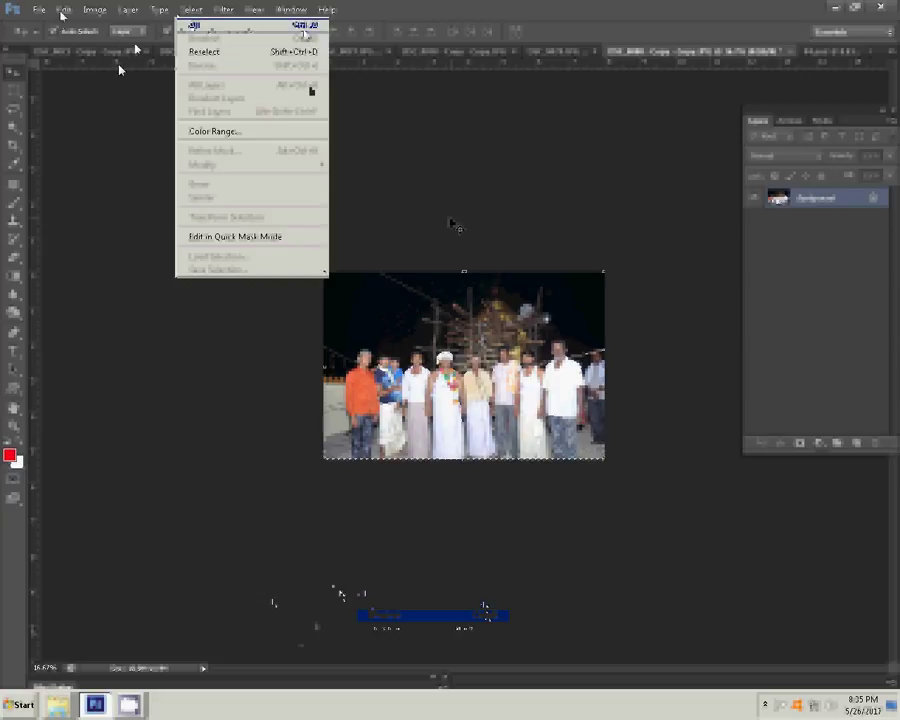
mouse_move(63, 10)
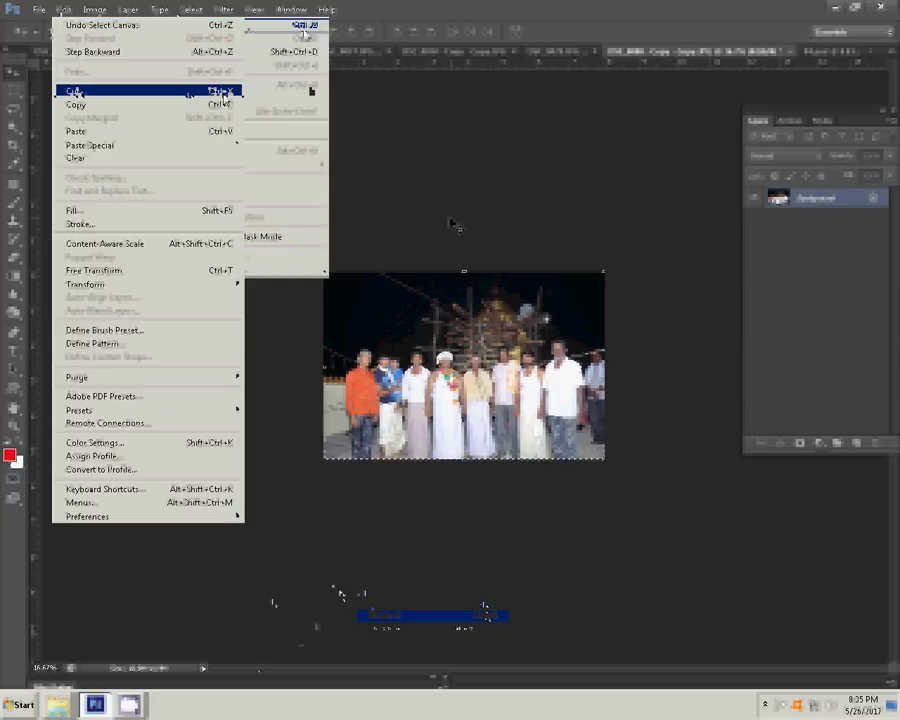
left_click(74, 91)
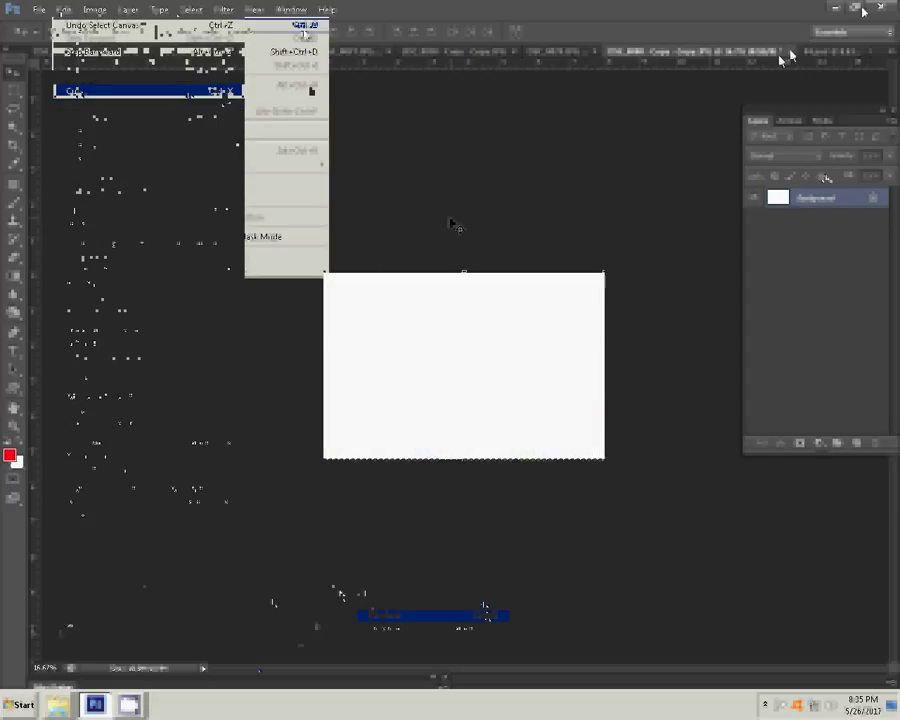
key("ctrl+w")
left_click(449, 264)
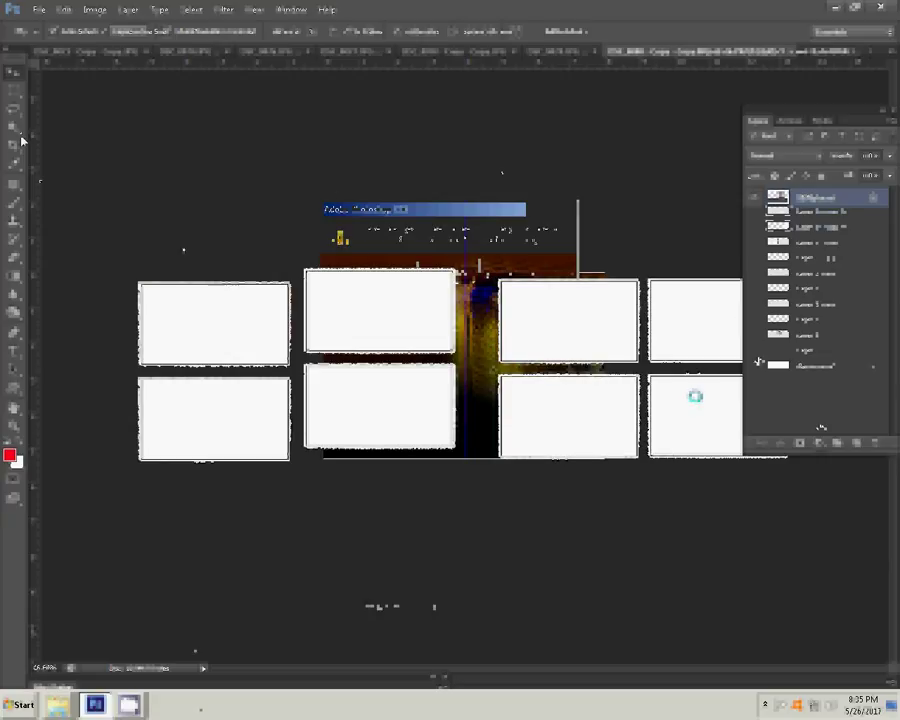
left_click(63, 9)
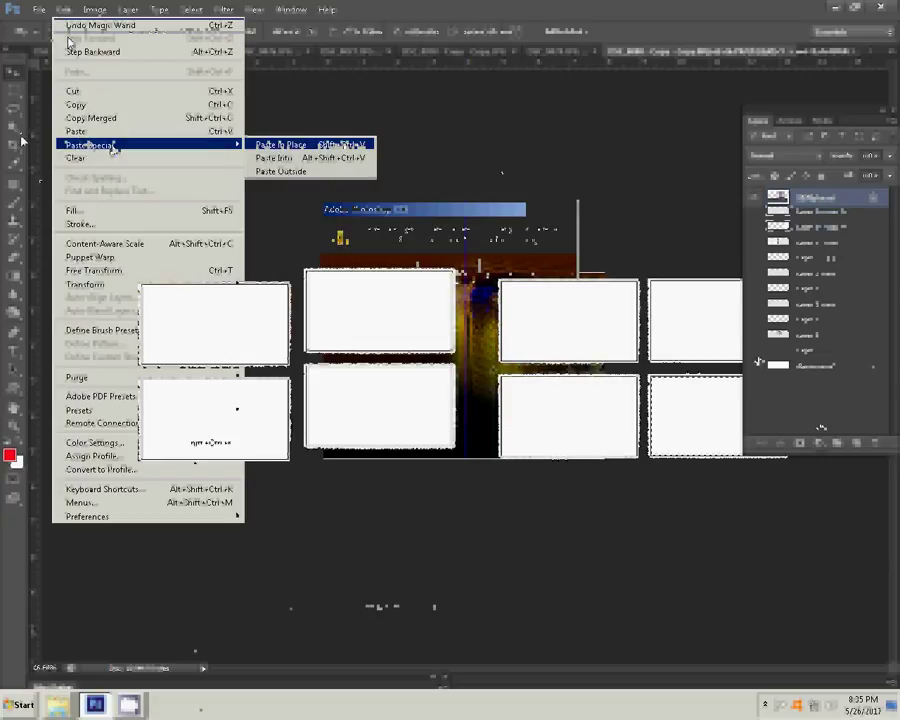
left_click(273, 157)
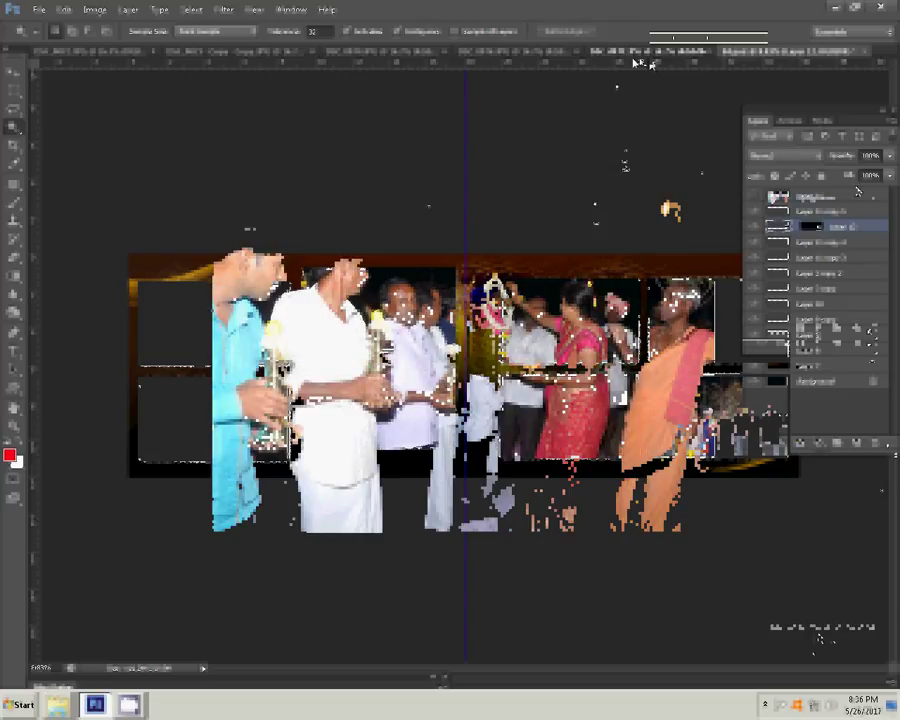
Resize the festival photo to 8 inches wide in Image Size
left_click(634, 55)
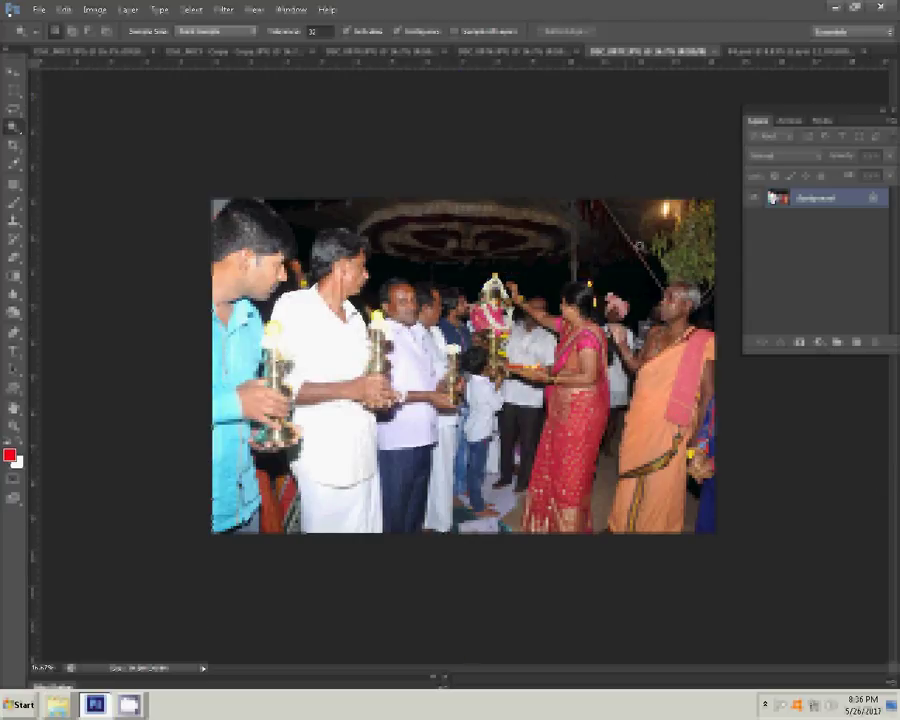
key("ctrl+alt+i")
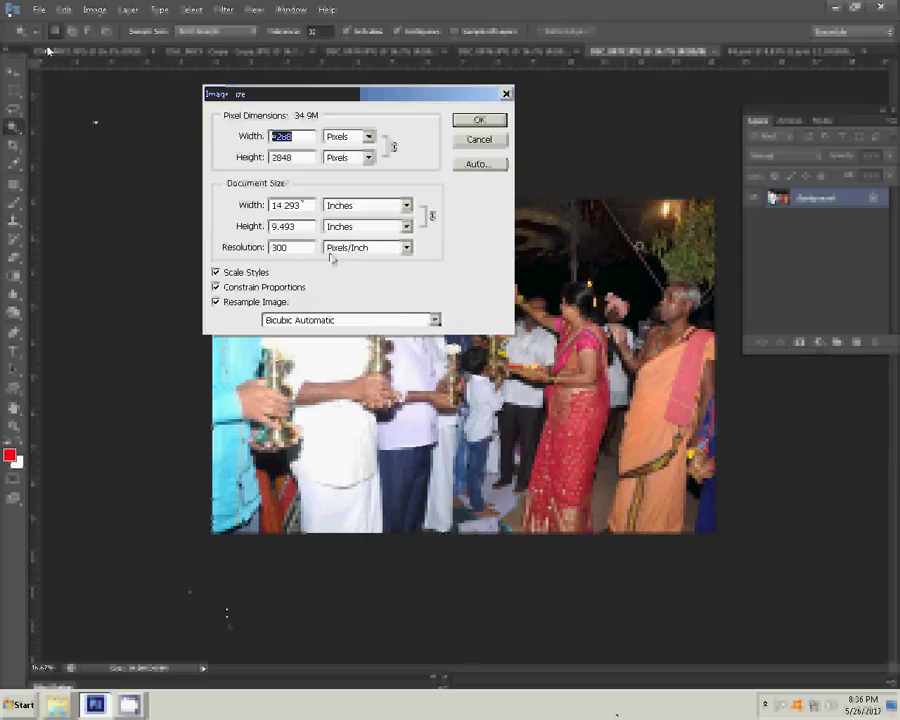
double_click(300, 205)
type("8")
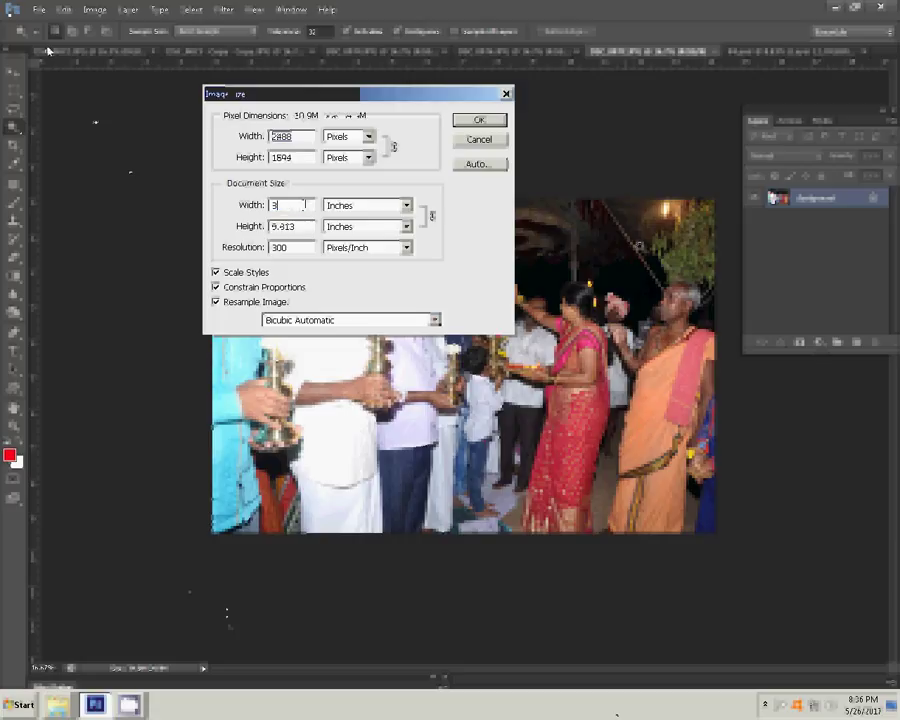
left_click(484, 113)
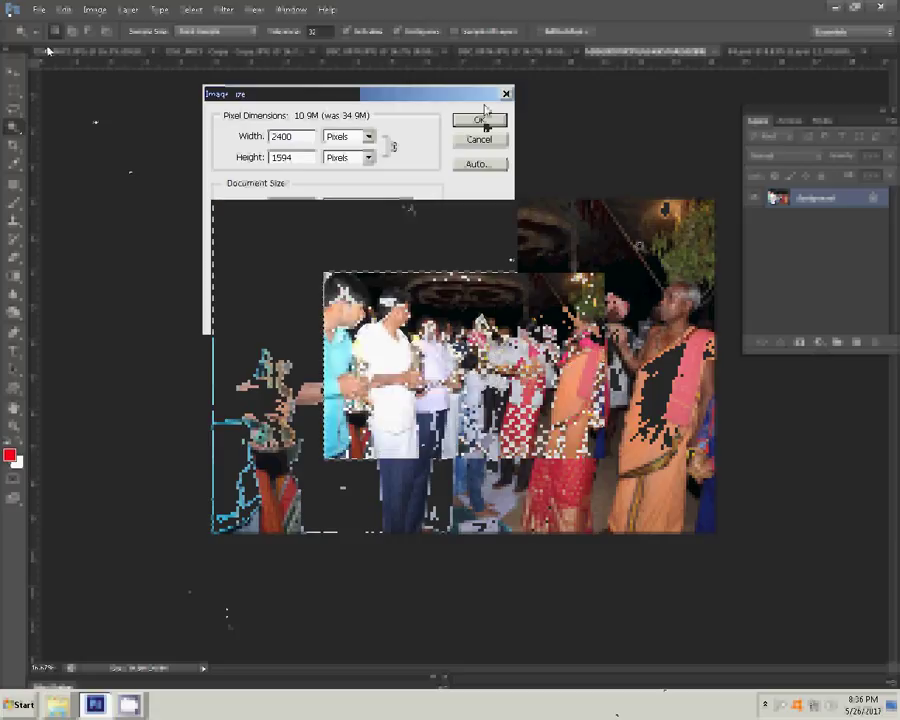
Close the festival photo unsaved and Paste Into the empty frame beside the group photo
left_click(708, 51)
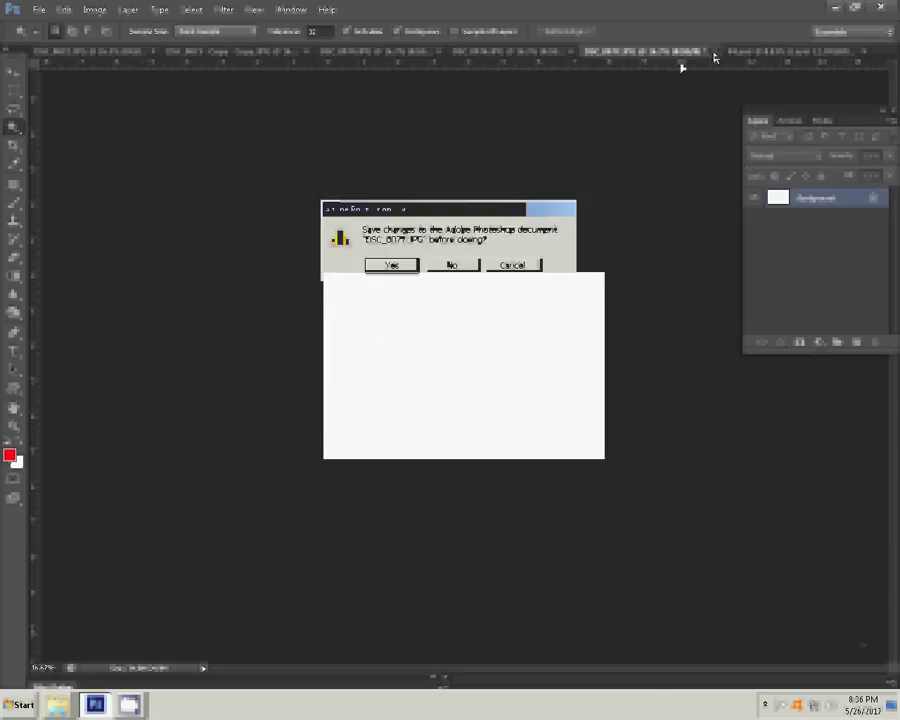
left_click(455, 266)
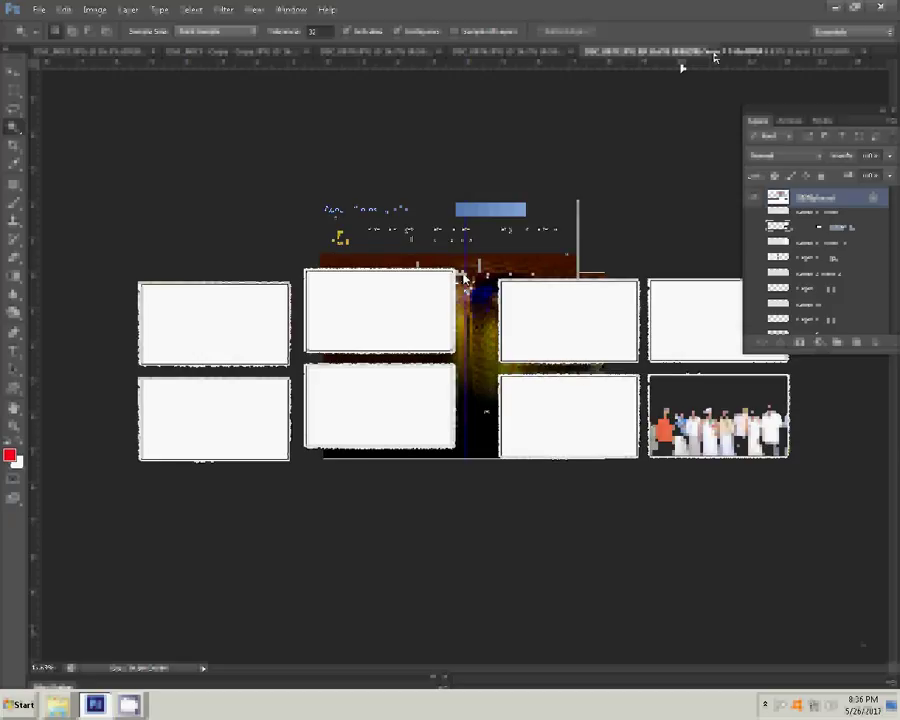
key("v")
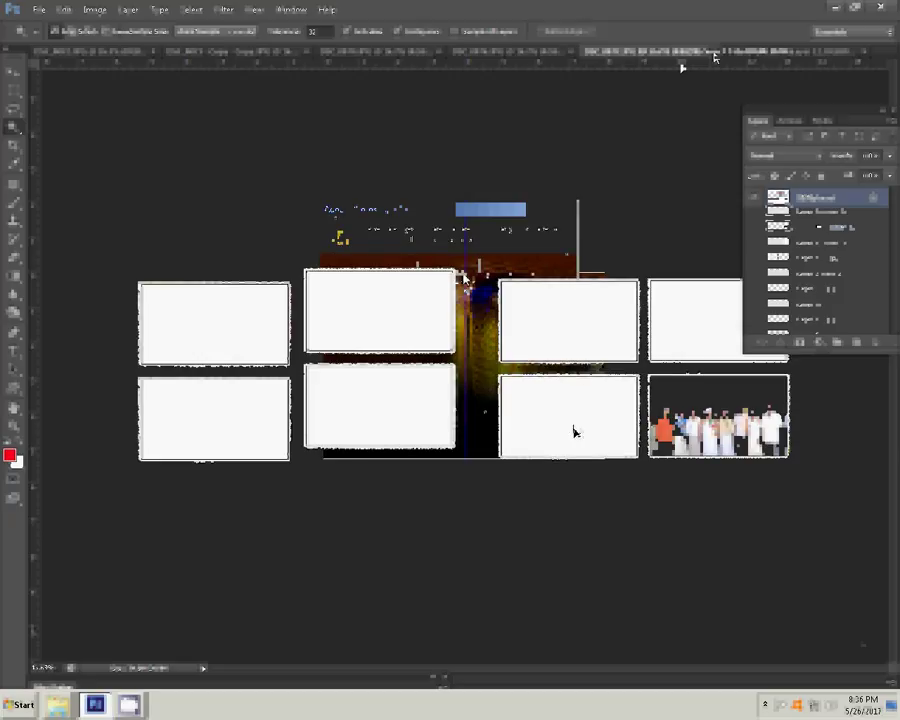
left_click(574, 428)
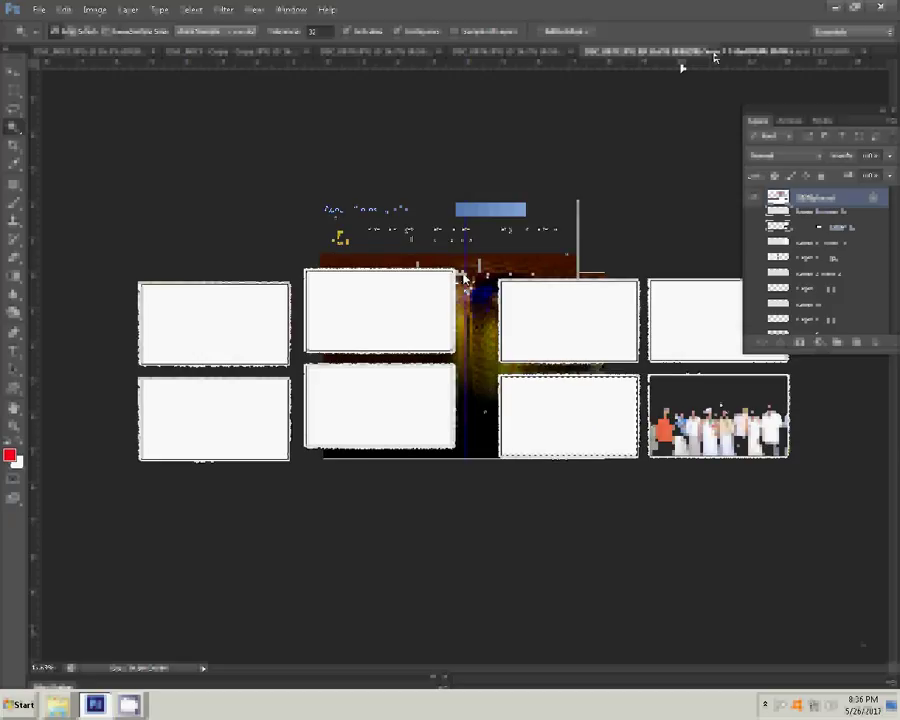
left_click(70, 11)
mouse_move(92, 145)
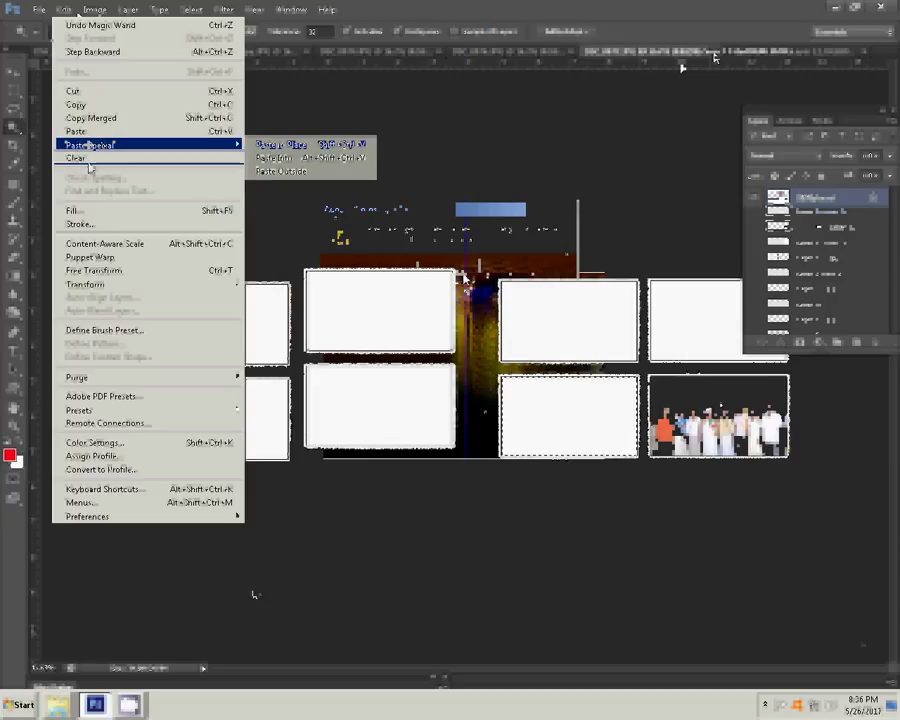
left_click(300, 157)
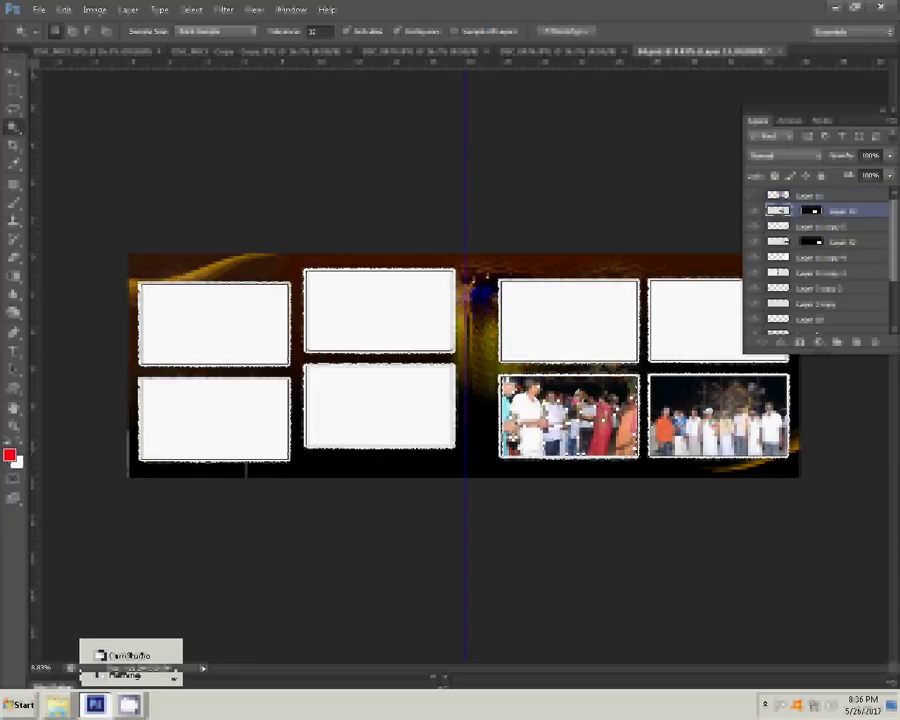